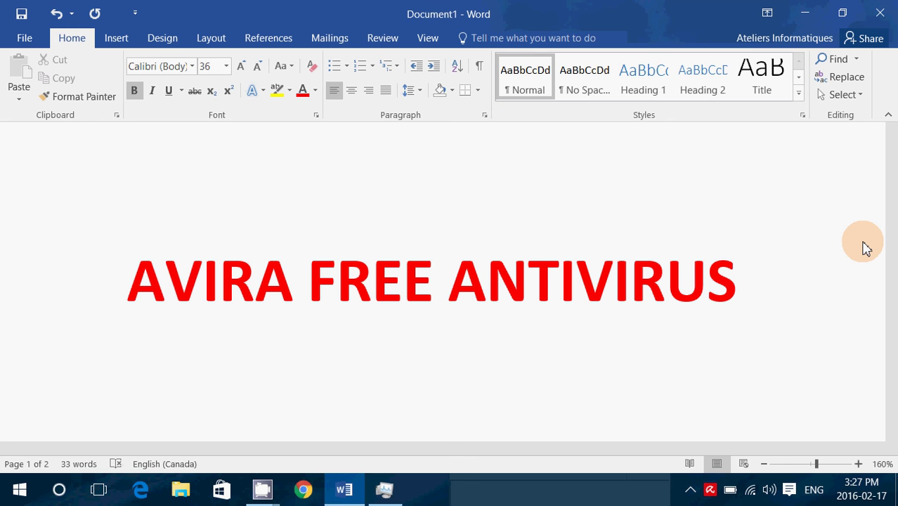
# Read through the review notes in the document, from the Avira title down to the note on junkware and registration
pyautogui.scroll(-5, 665, 341)
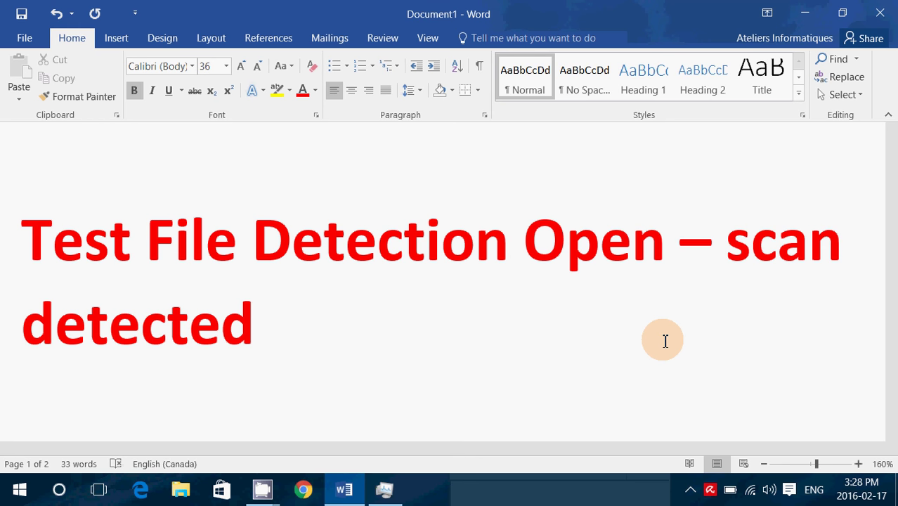
pyautogui.scroll(-5, 664, 341)
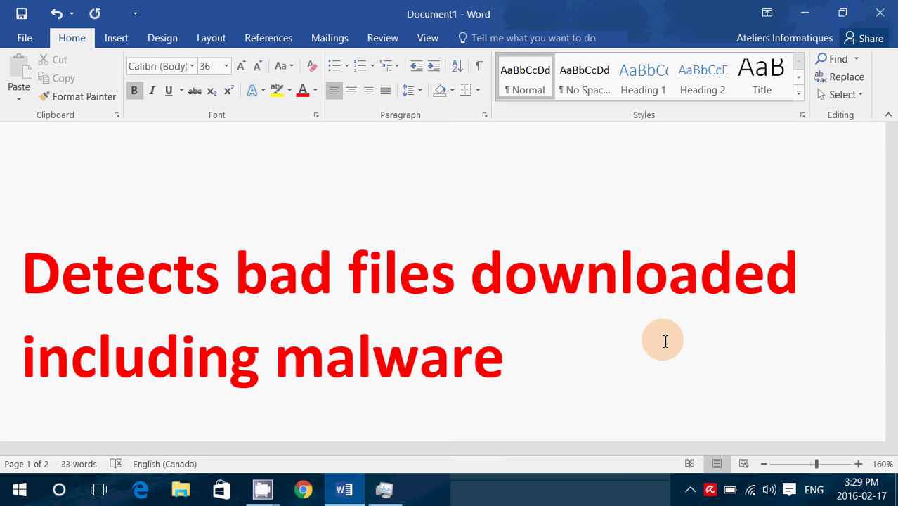
pyautogui.scroll(-5, 664, 340)
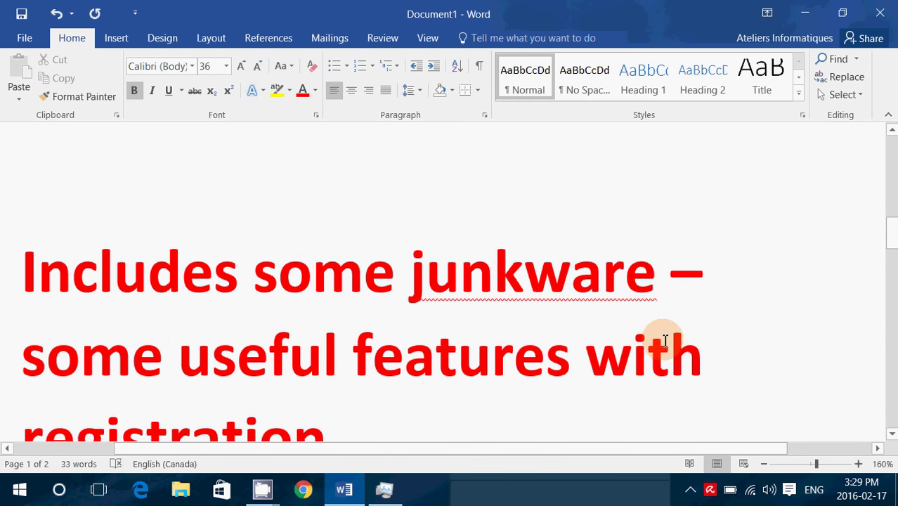
pyautogui.scroll(1, 665, 340)
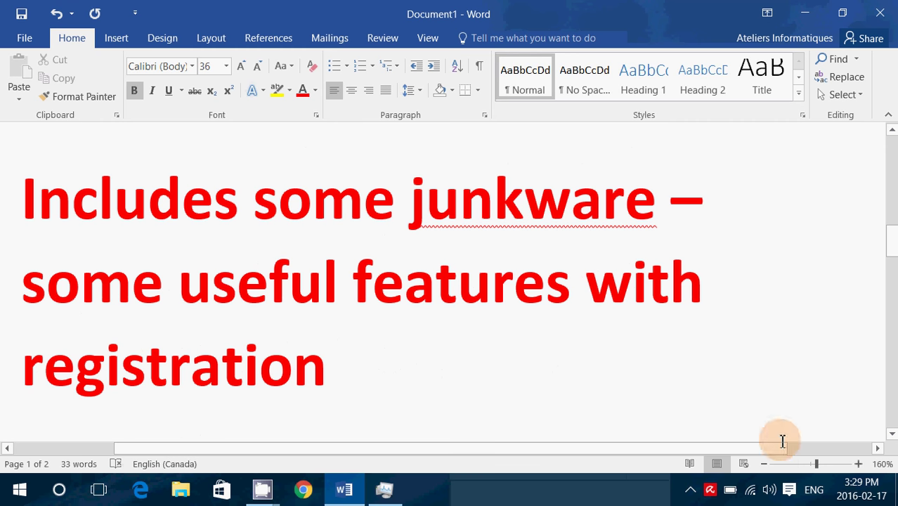
# Open the Avira launcher to look over its modules, dismissing the e-mail notification that covers it
pyautogui.click(710, 490)
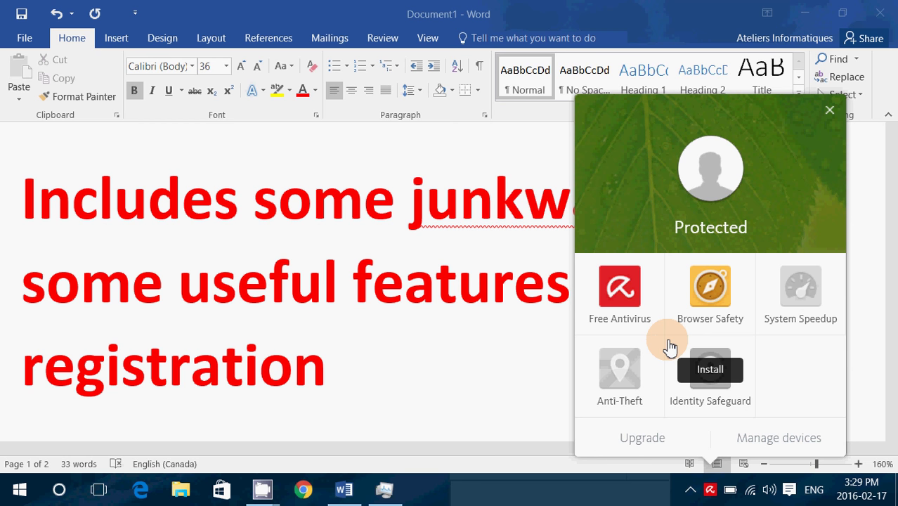
pyautogui.moveTo(619, 384)
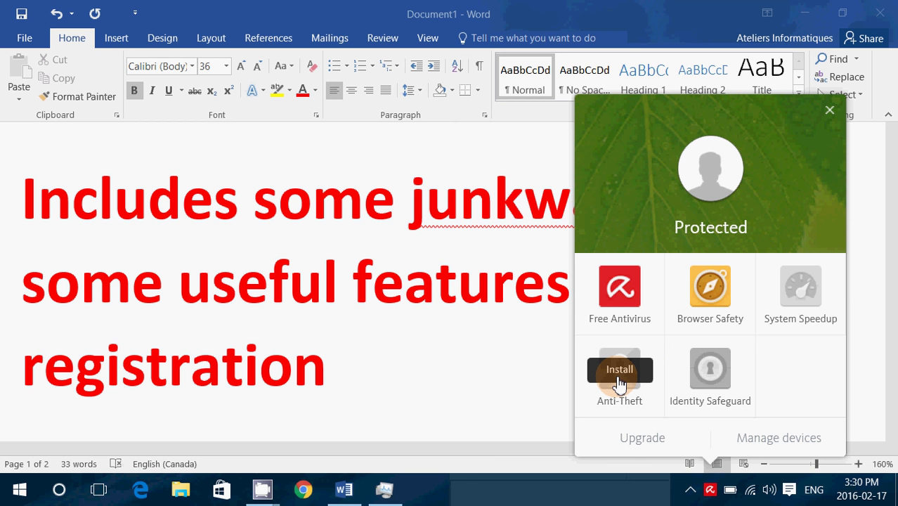
pyautogui.moveTo(688, 373)
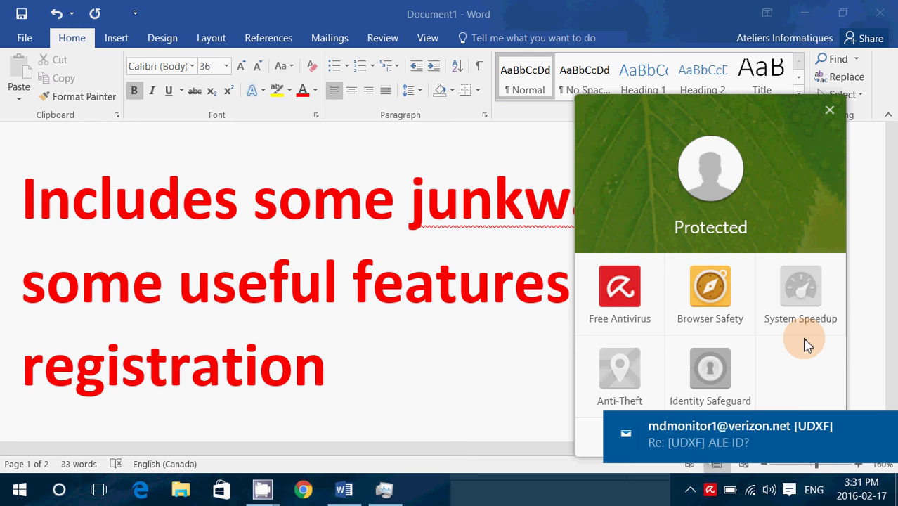
pyautogui.click(882, 427)
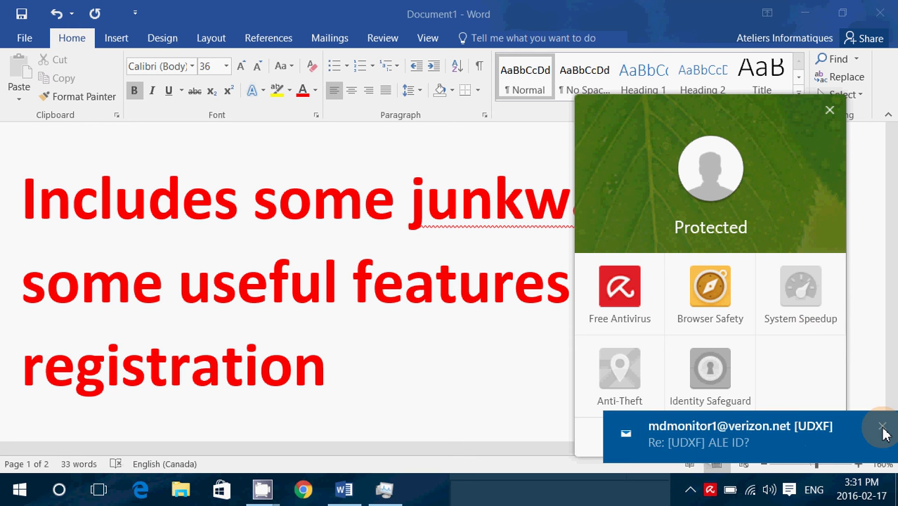
pyautogui.click(711, 268)
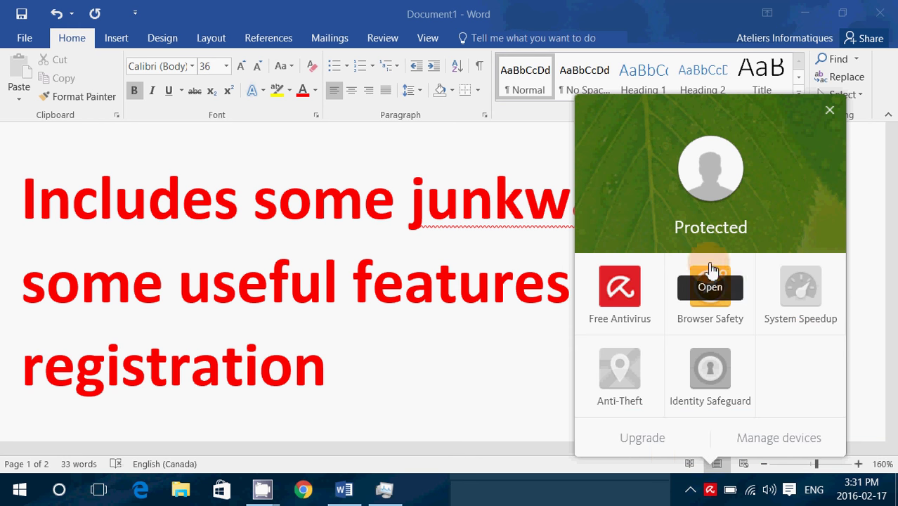
pyautogui.click(512, 381)
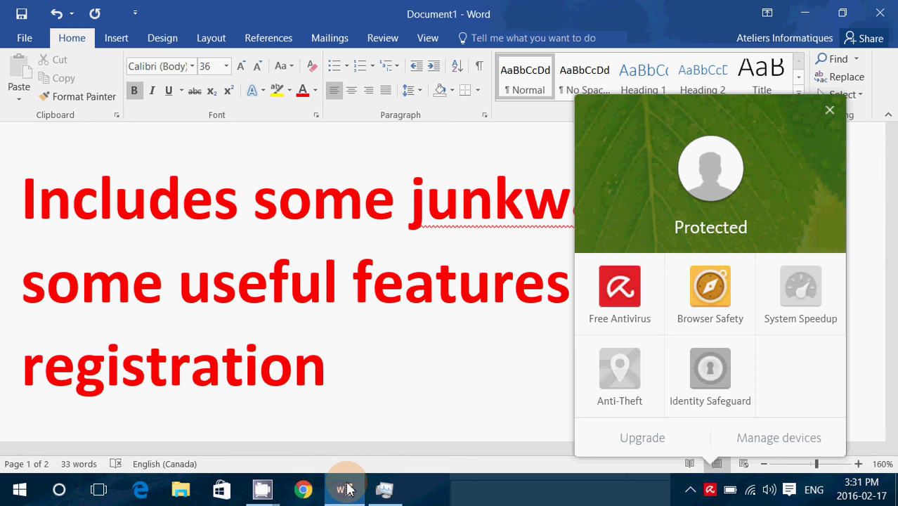
# Switch to Chrome, dismiss the website safety overlay and load lapresse.ca
pyautogui.click(311, 491)
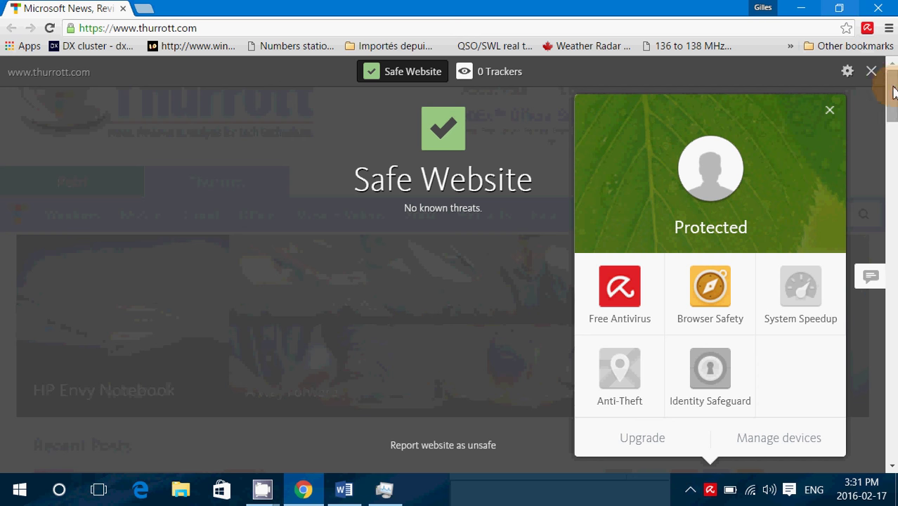
pyautogui.click(872, 72)
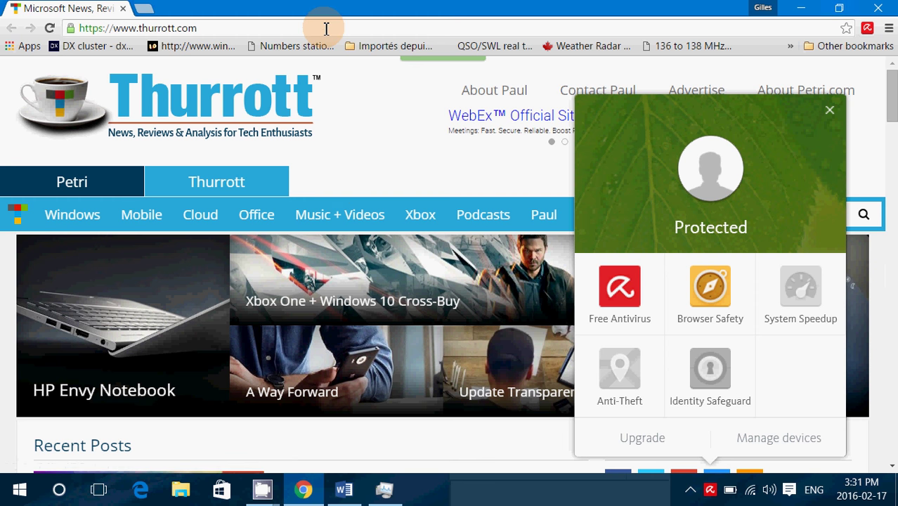
pyautogui.click(326, 28)
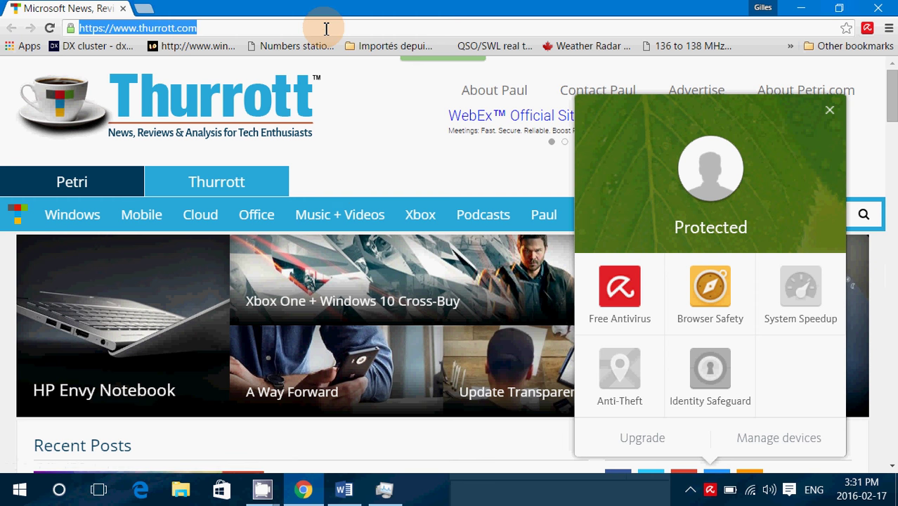
pyautogui.write('lapresse.ca')
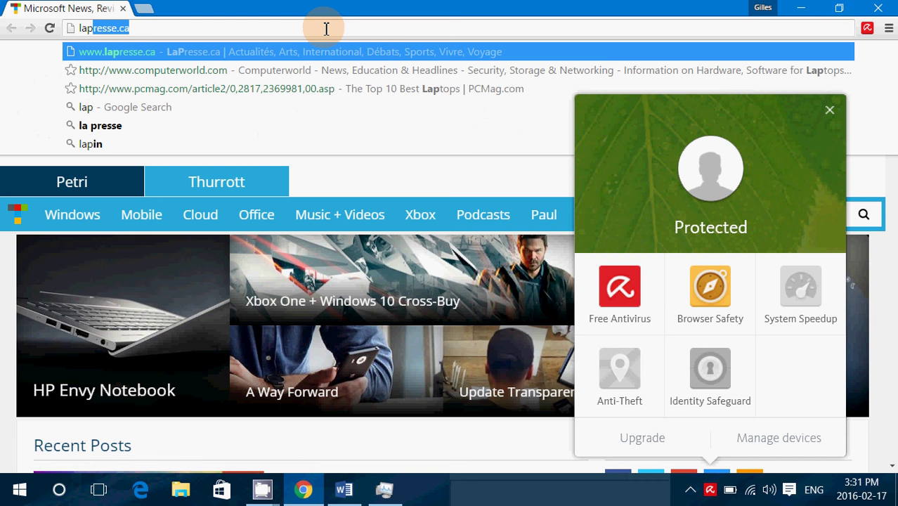
pyautogui.press('Return')
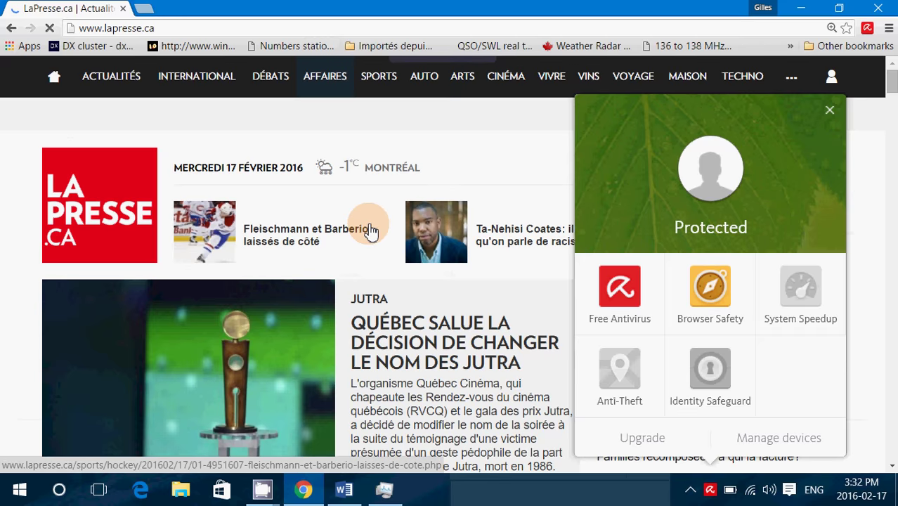
# Skim the LaPresse.ca home page with the browser protection active and close the browser
pyautogui.scroll(-10, 371, 232)
pyautogui.scroll(10, 371, 231)
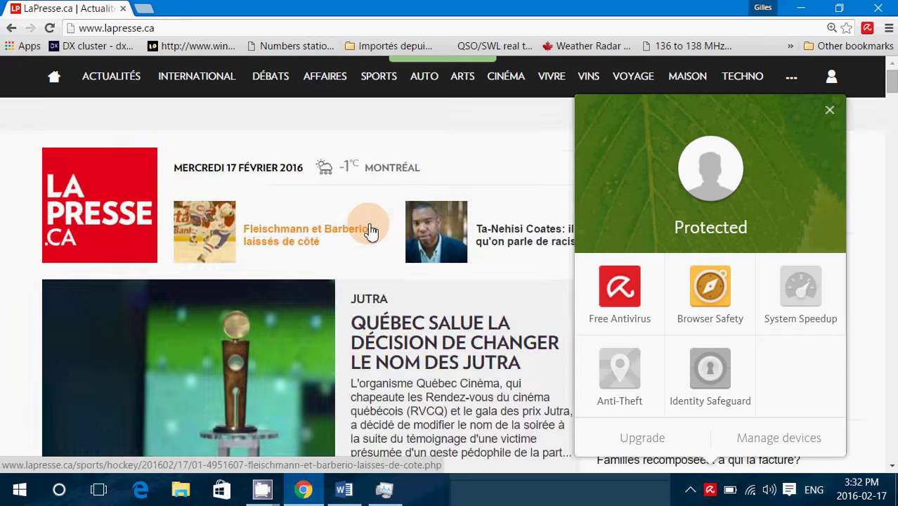
pyautogui.scroll(-15, 371, 232)
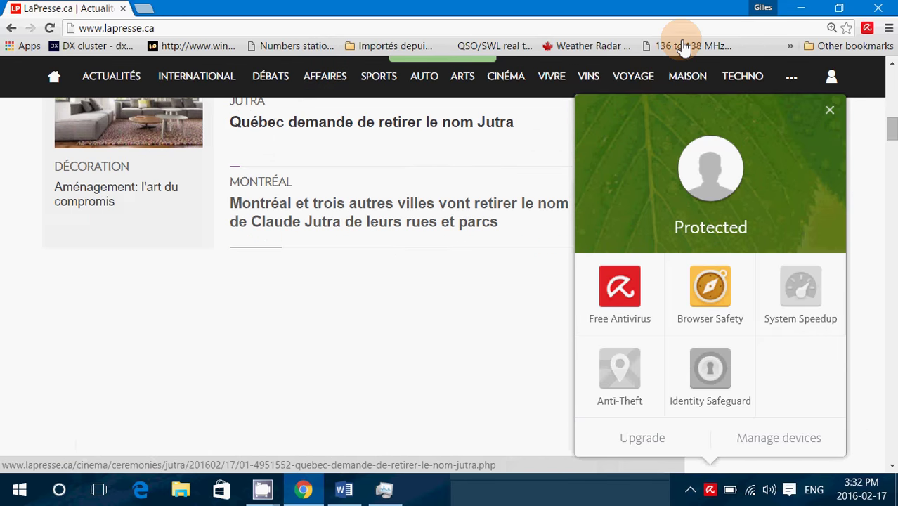
pyautogui.click(887, 10)
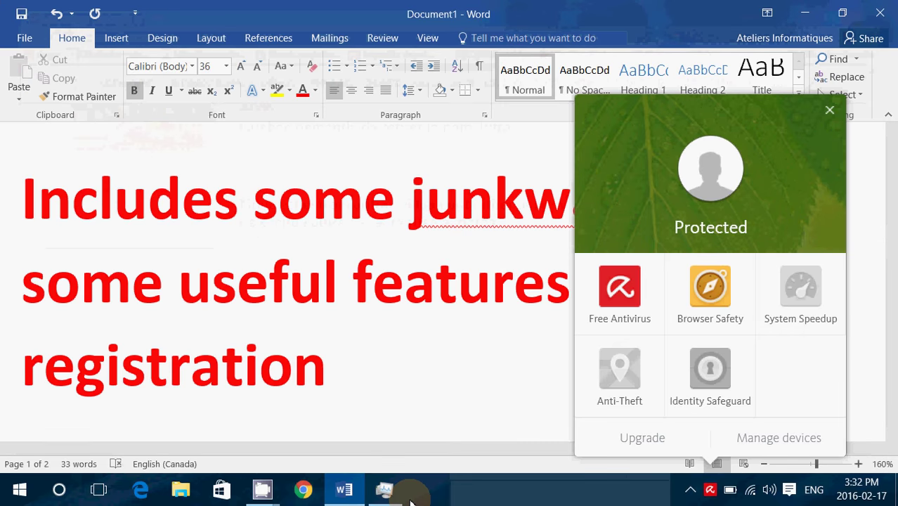
# Close the Avira launcher and read the document's note on the test folder scan time
pyautogui.click(466, 368)
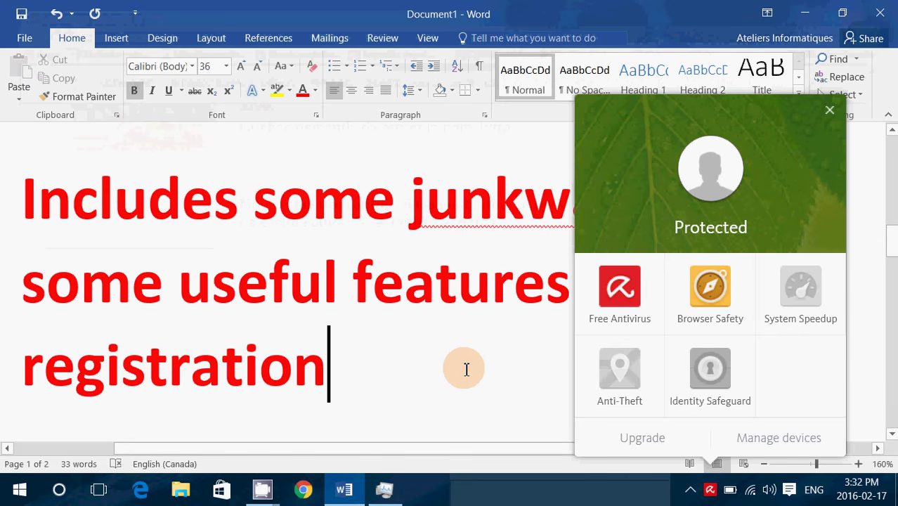
pyautogui.click(830, 109)
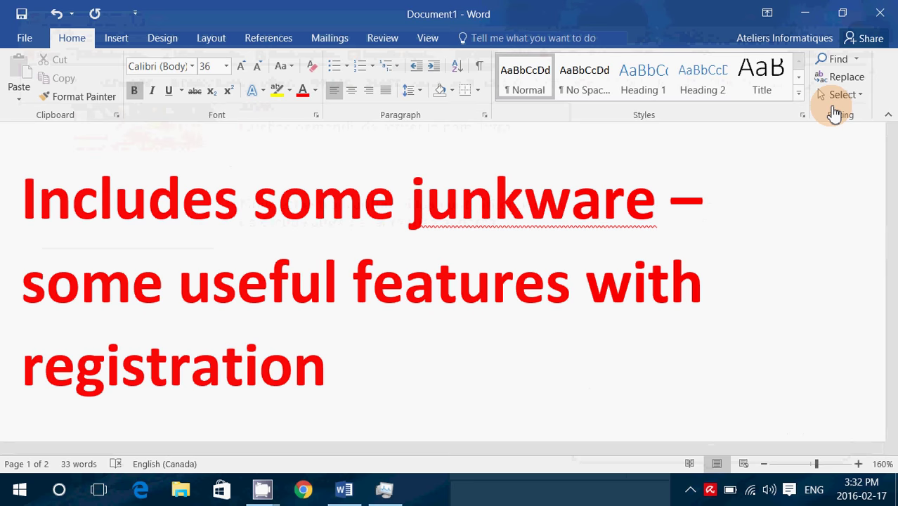
pyautogui.scroll(-5, 583, 356)
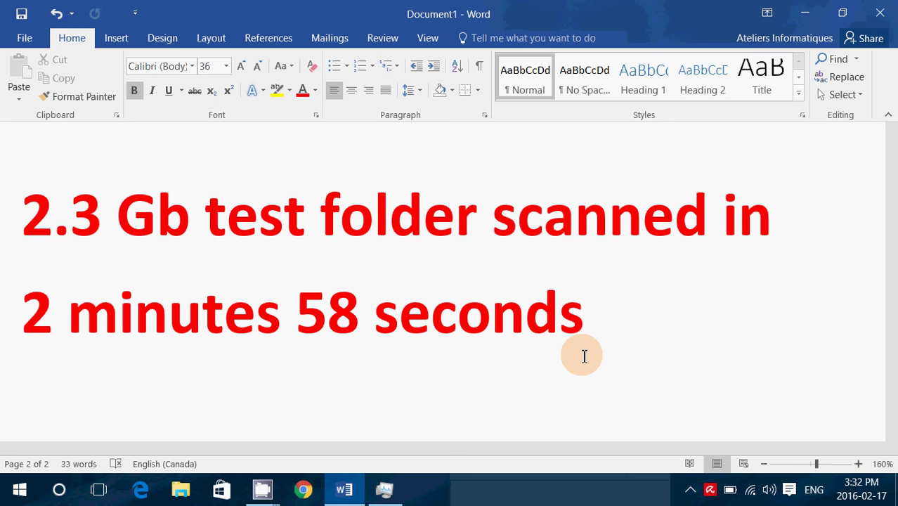
pyautogui.scroll(-10, 584, 356)
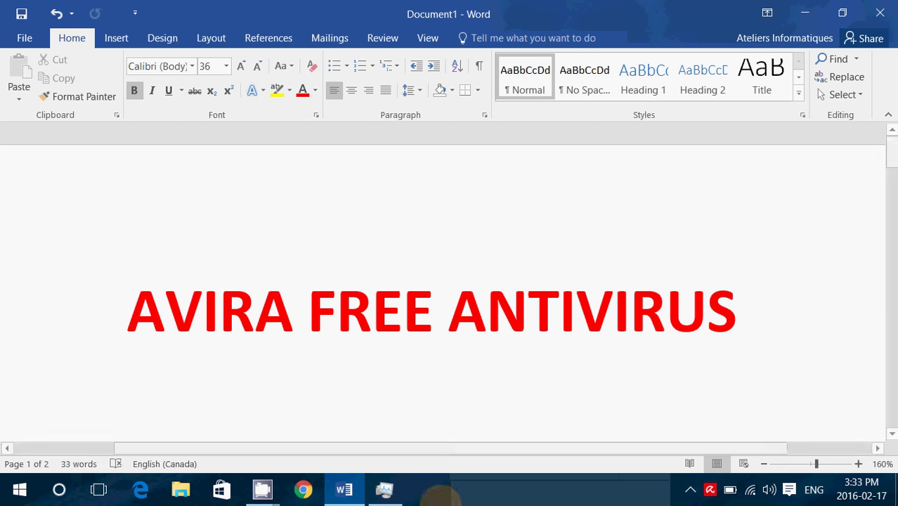
# Switch to Task Manager to check the start-up impact of the Avira entries and the system performance graphs
pyautogui.click(384, 489)
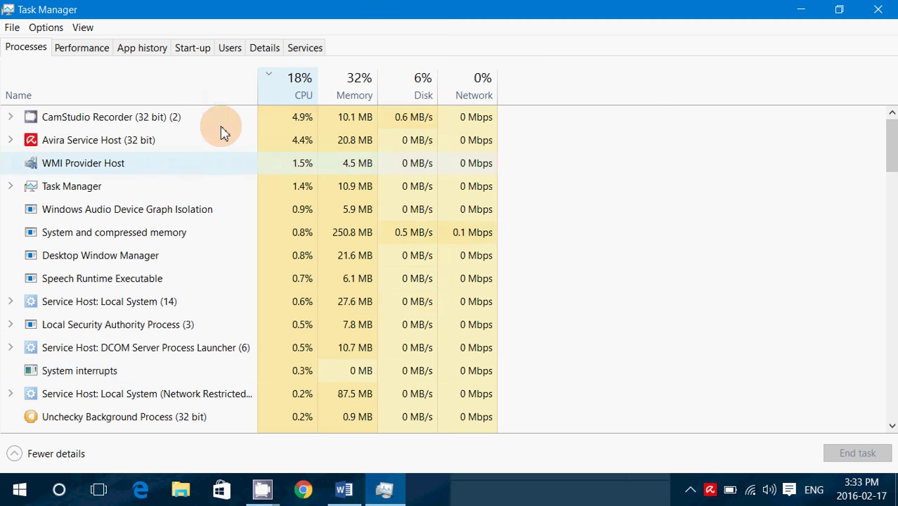
pyautogui.click(202, 56)
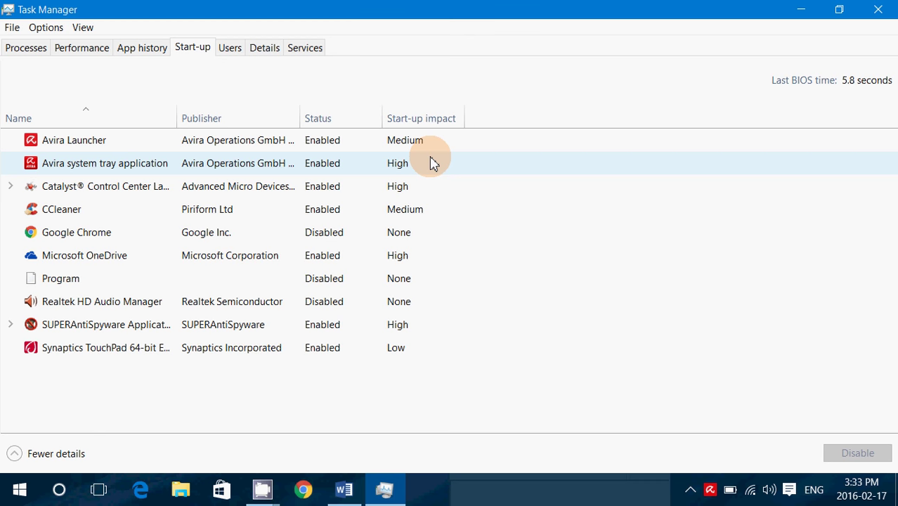
pyautogui.click(83, 49)
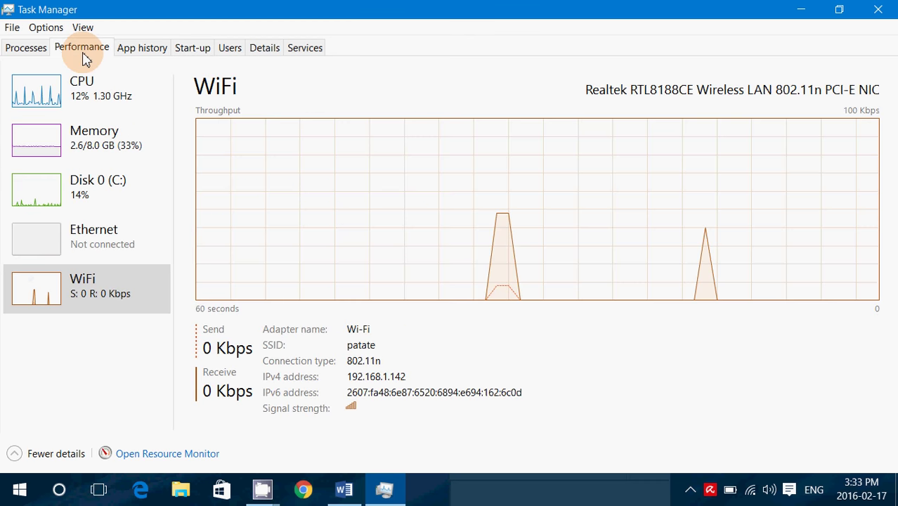
# Sort the running processes by name and examine the memory use of the Avira background processes
pyautogui.click(30, 53)
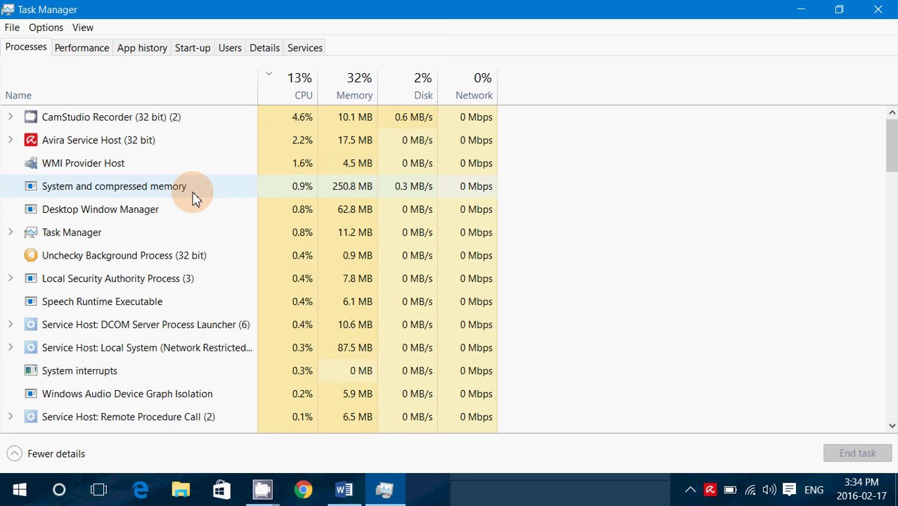
pyautogui.click(160, 84)
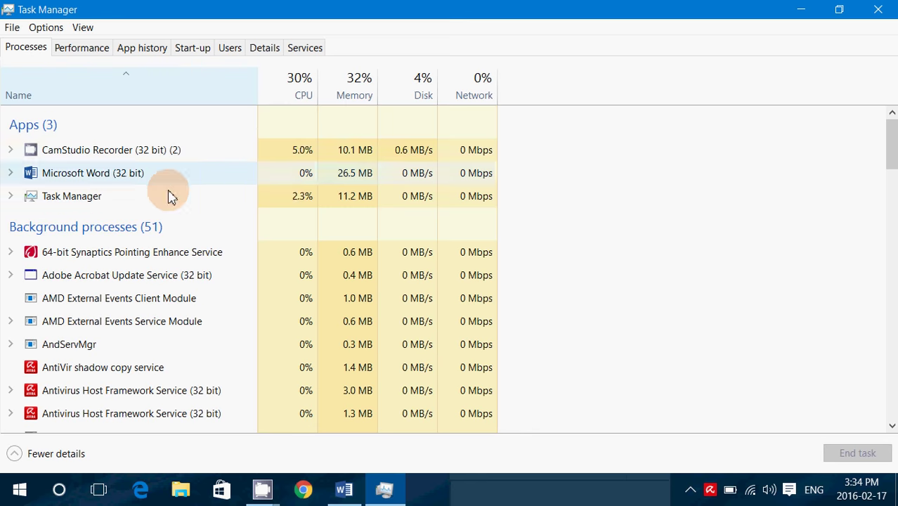
pyautogui.scroll(-1, 165, 229)
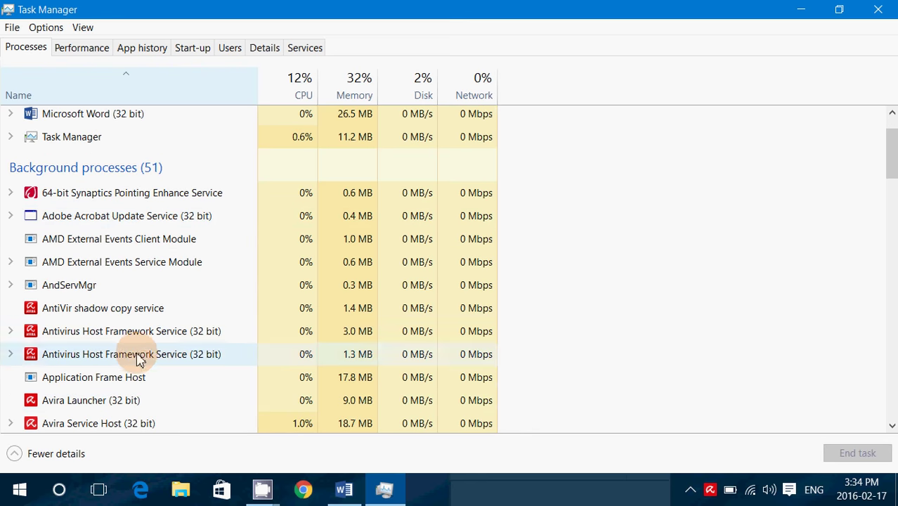
pyautogui.scroll(1, 138, 153)
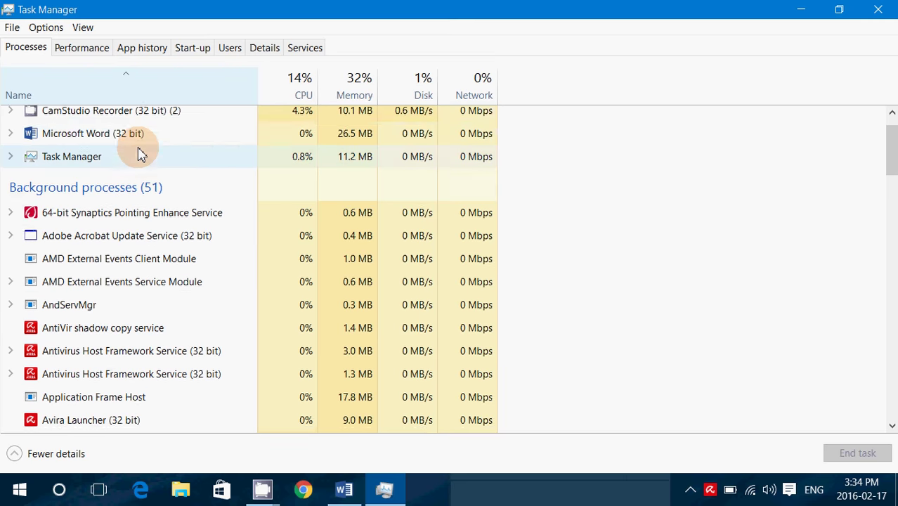
pyautogui.scroll(-2, 142, 154)
pyautogui.scroll(2, 141, 153)
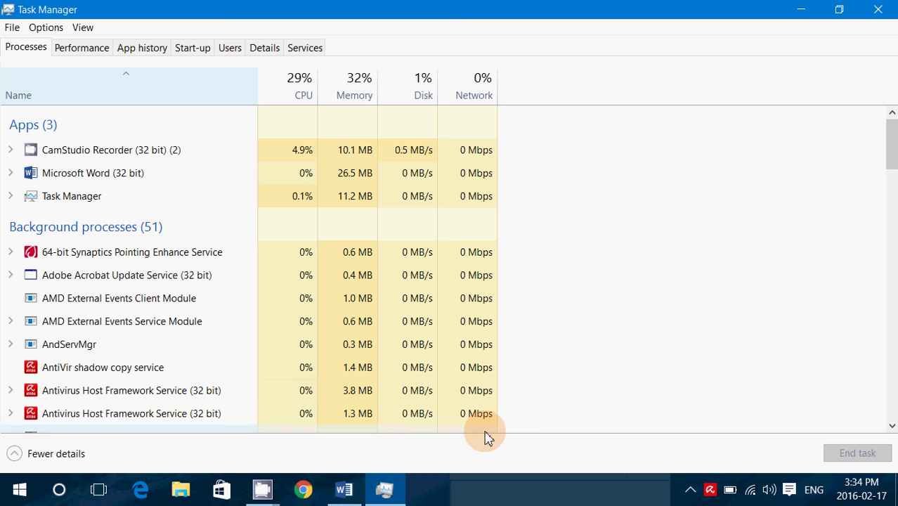
# Open the Avira Launcher to view its modules again and close it
pyautogui.rightClick(711, 491)
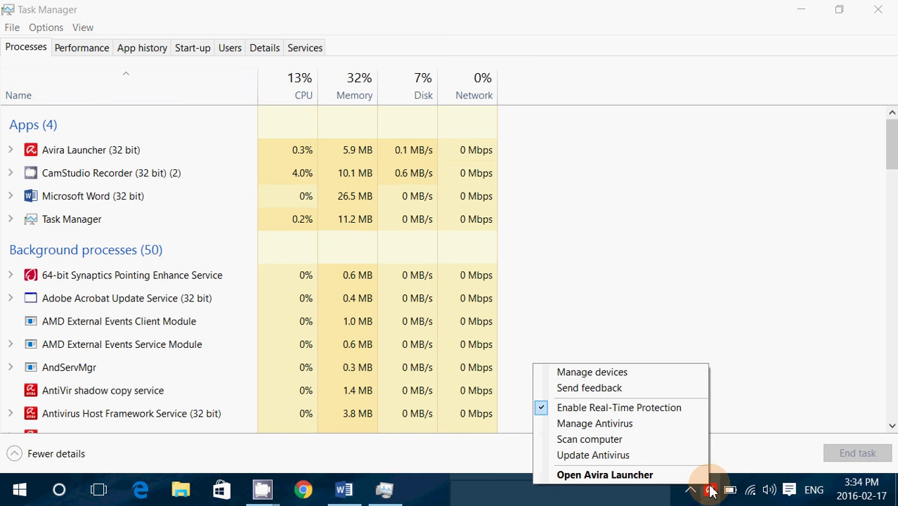
pyautogui.click(682, 474)
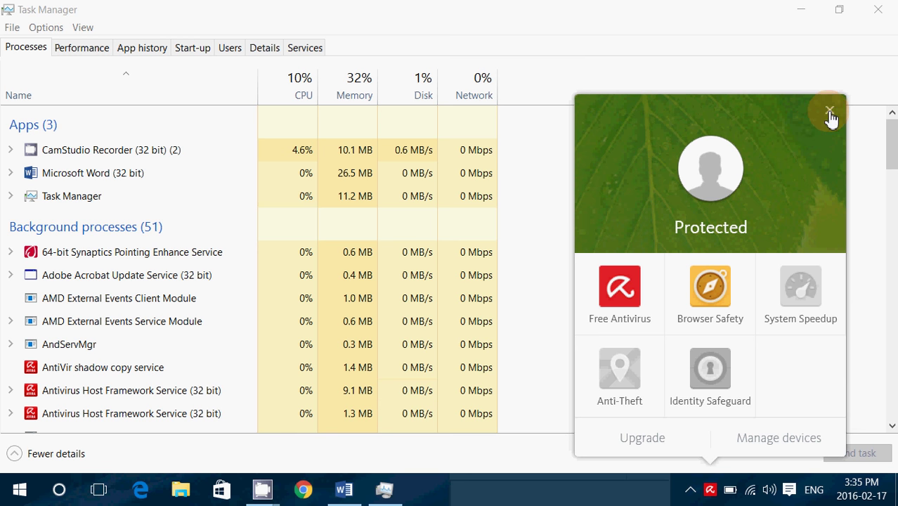
pyautogui.click(830, 110)
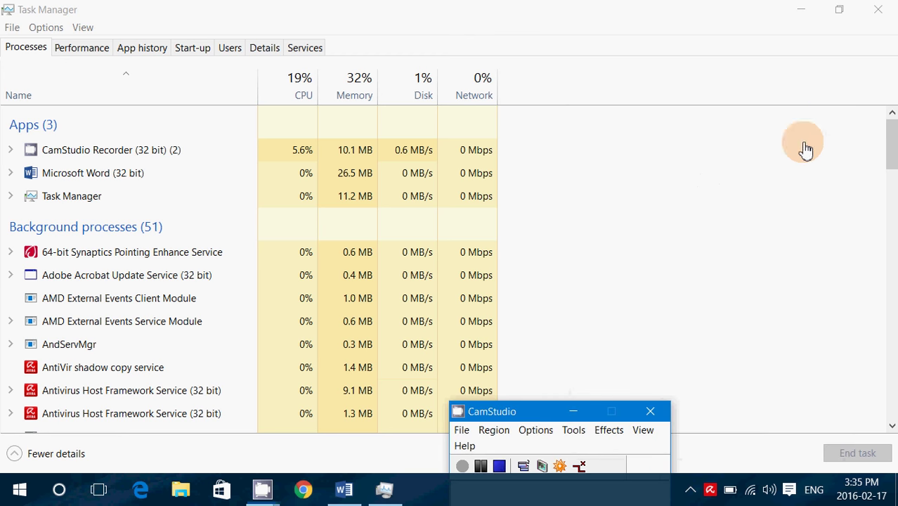
# Open the Avira Free Antivirus management window
pyautogui.rightClick(711, 490)
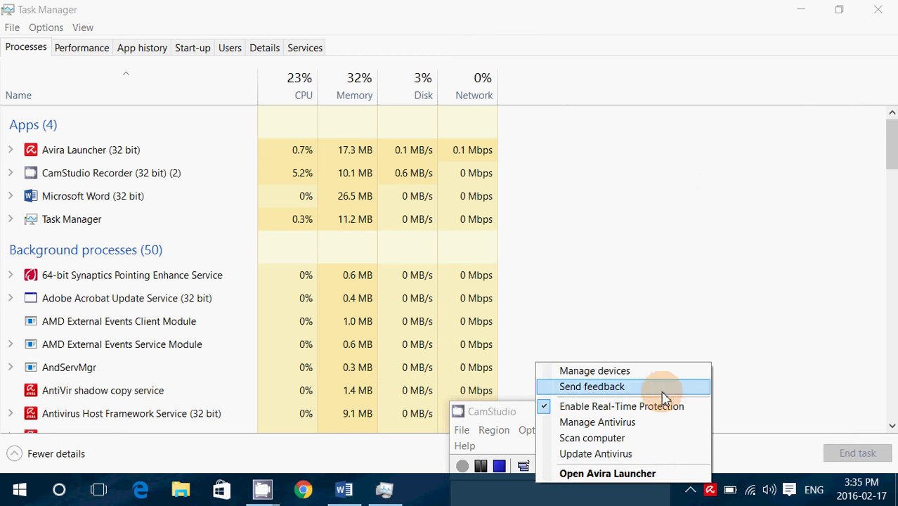
pyautogui.click(661, 425)
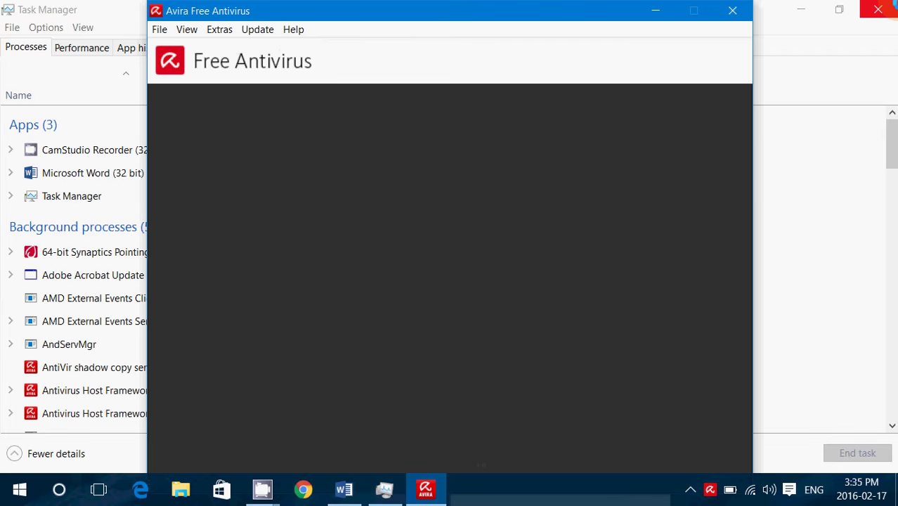
# Close Task Manager and view the System Scanner, FireWall, Real-Time Protection and Android Security pages of Avira
pyautogui.click(878, 9)
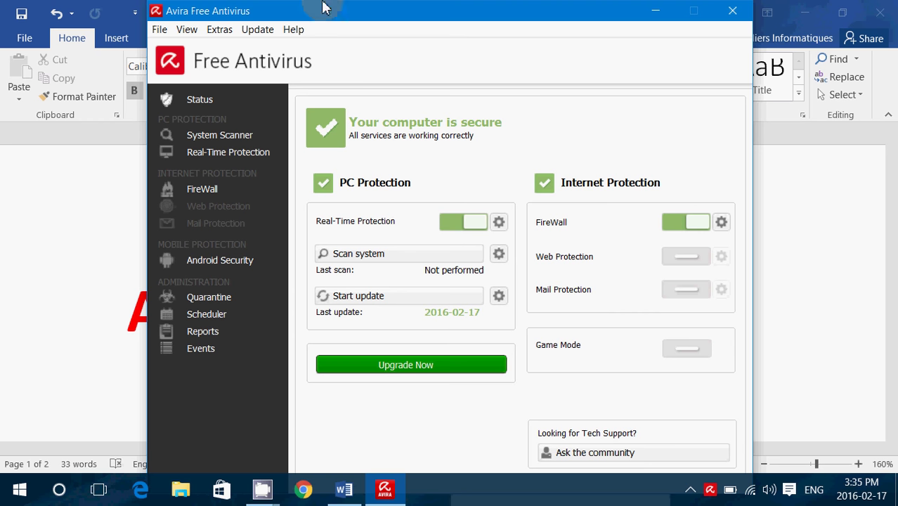
pyautogui.click(222, 140)
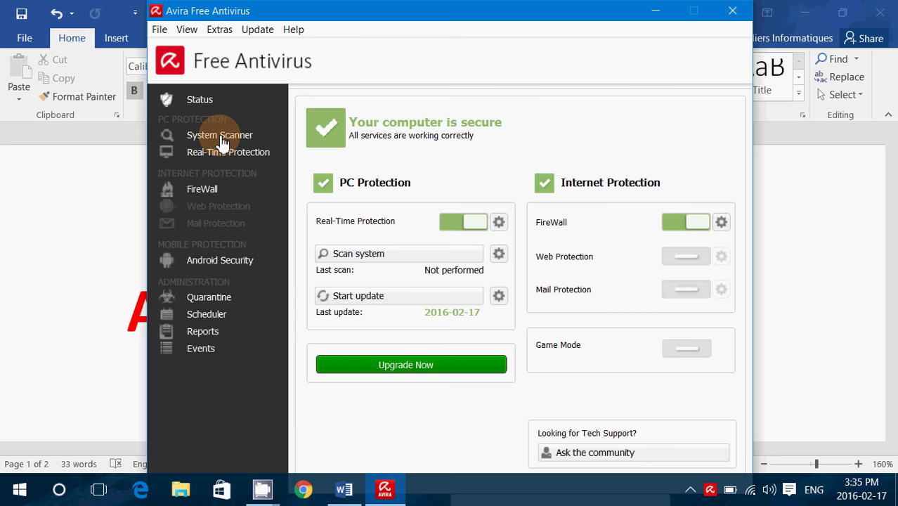
pyautogui.click(189, 159)
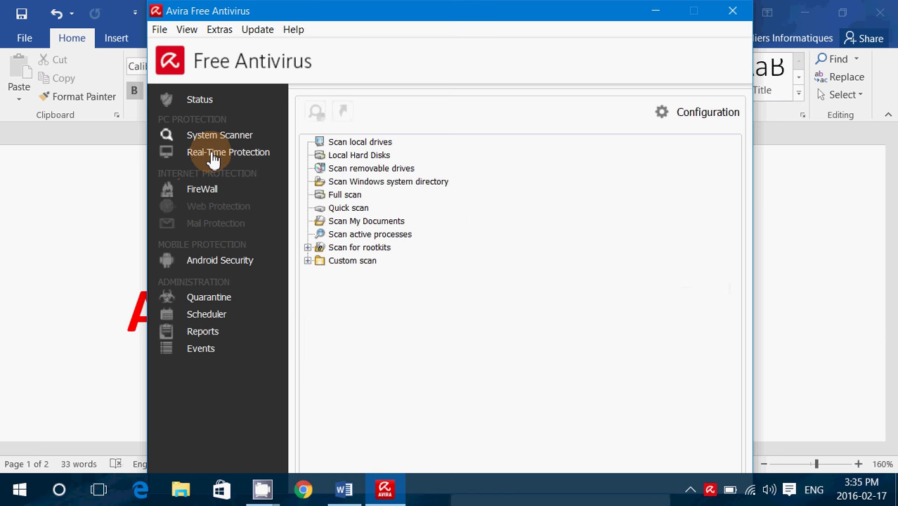
pyautogui.click(204, 191)
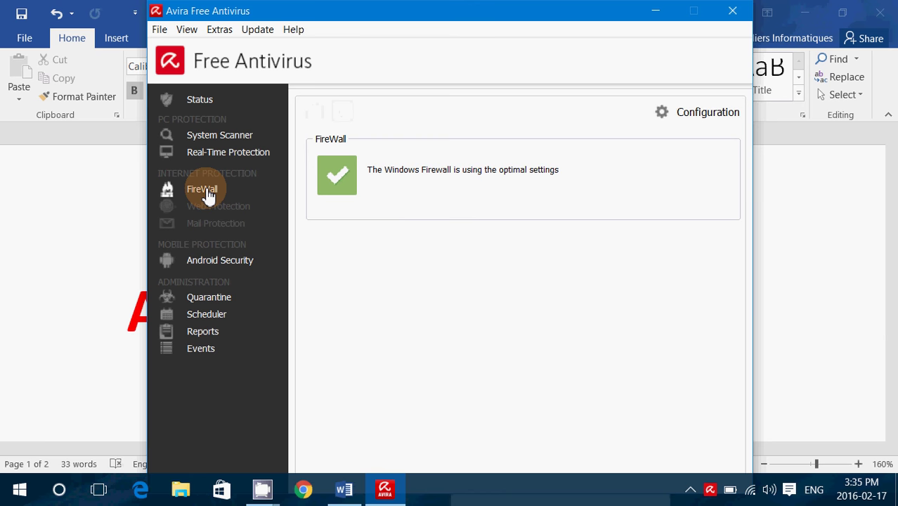
pyautogui.click(210, 159)
pyautogui.click(345, 175)
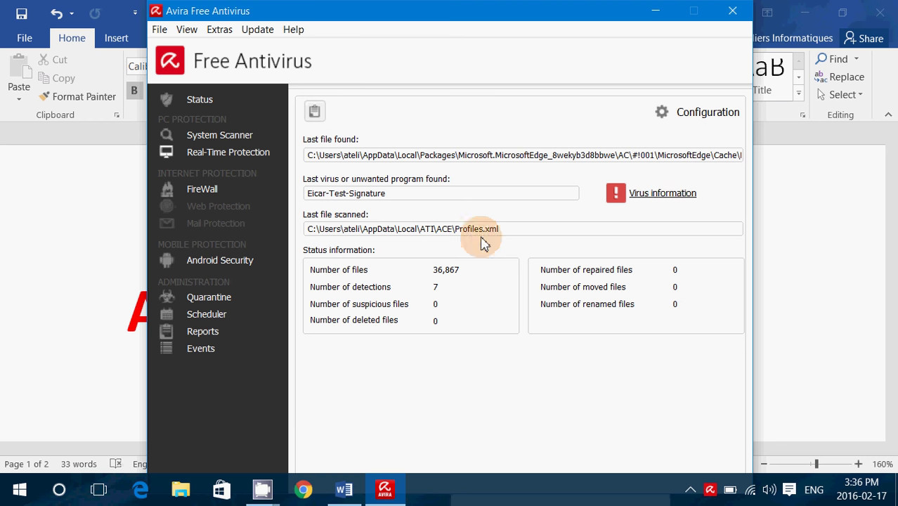
pyautogui.click(225, 271)
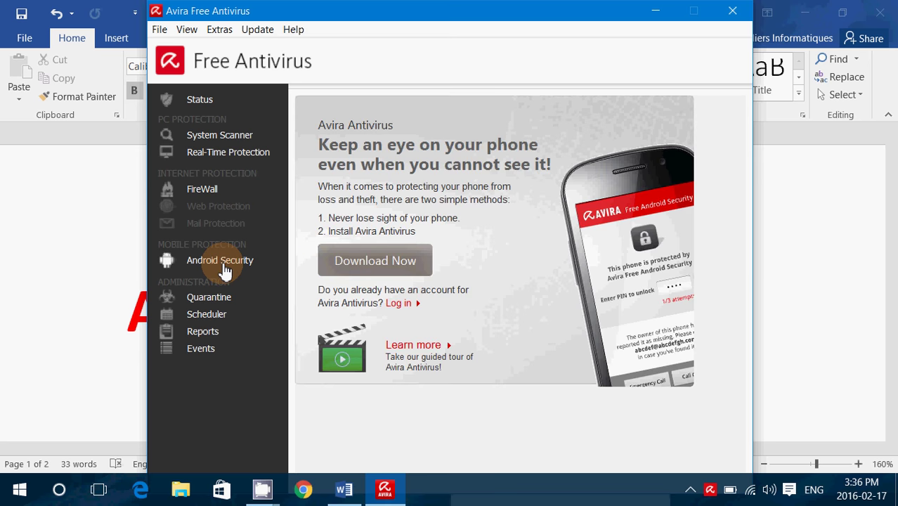
# Show the quarantined items and widen the Source column to read the full file paths
pyautogui.click(218, 307)
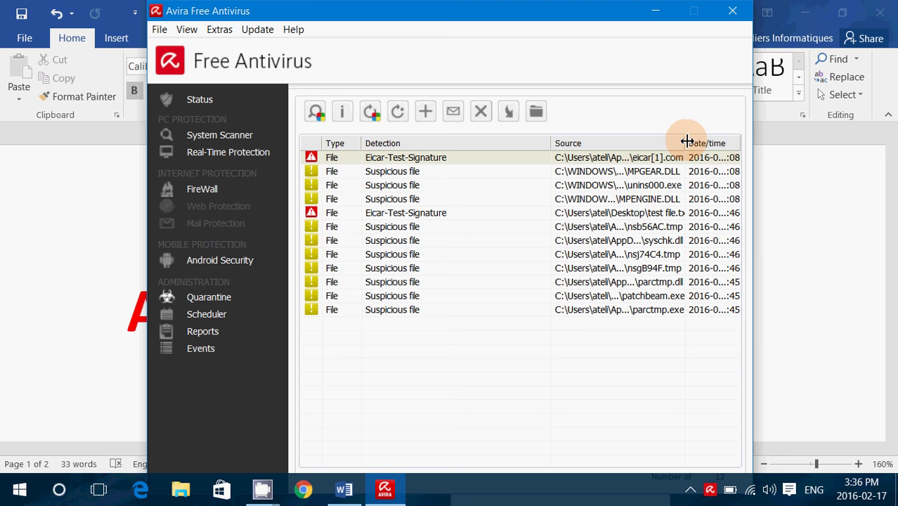
pyautogui.moveTo(686, 142)
pyautogui.mouseDown()
pyautogui.moveTo(623, 151)
pyautogui.moveTo(852, 116)
pyautogui.mouseUp()
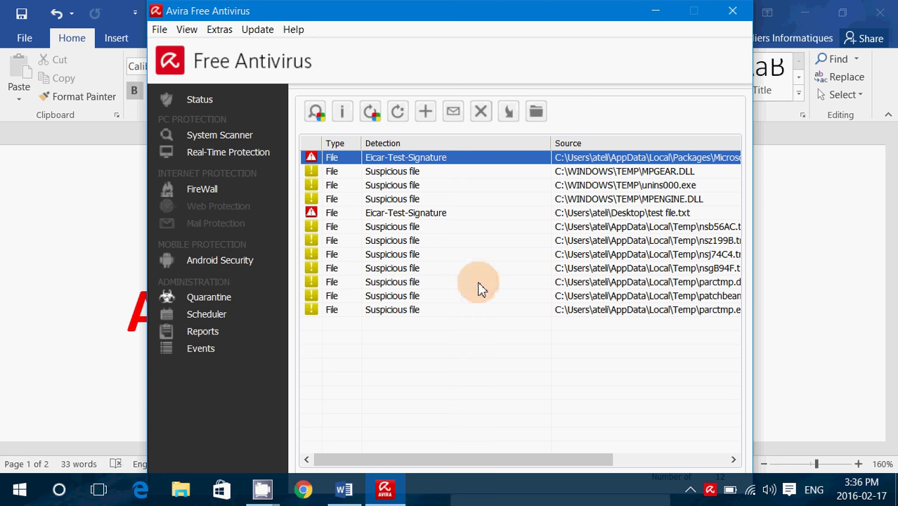
# Review the Scheduler, Reports and Events pages, and close the Avira Free Antivirus window
pyautogui.click(220, 317)
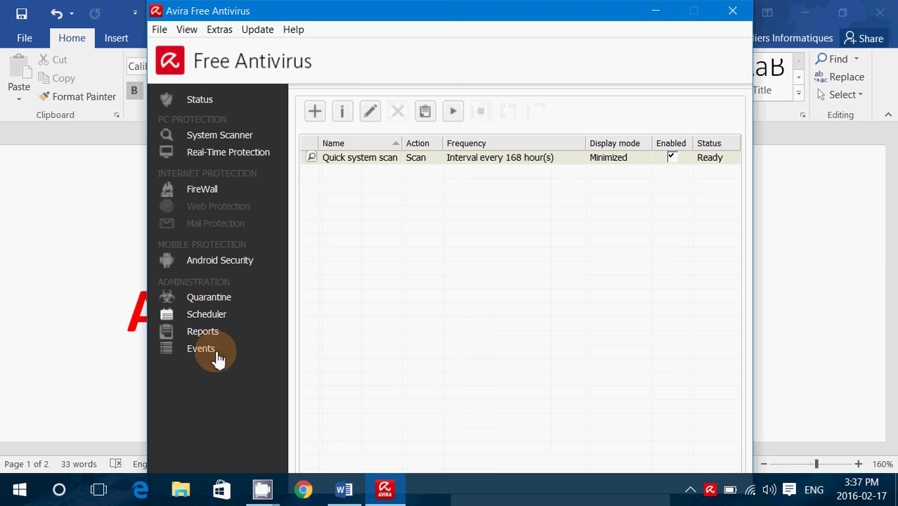
pyautogui.click(211, 340)
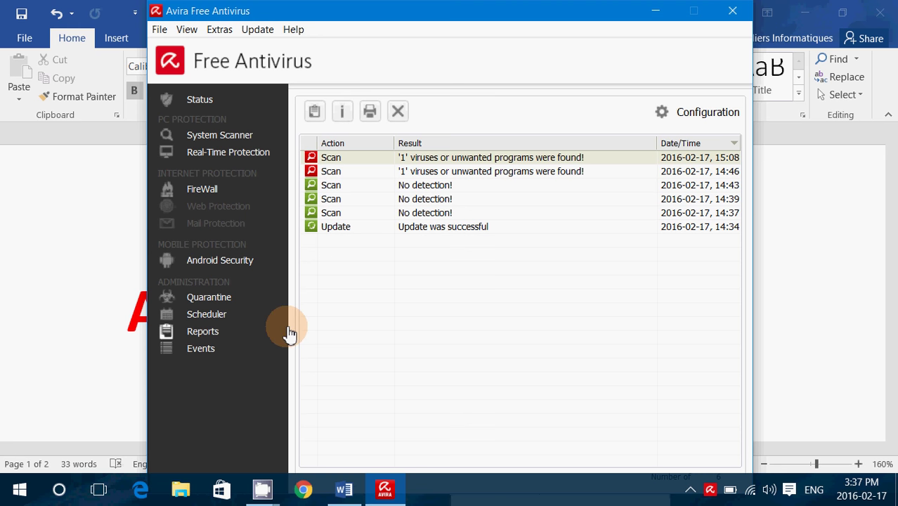
pyautogui.click(200, 348)
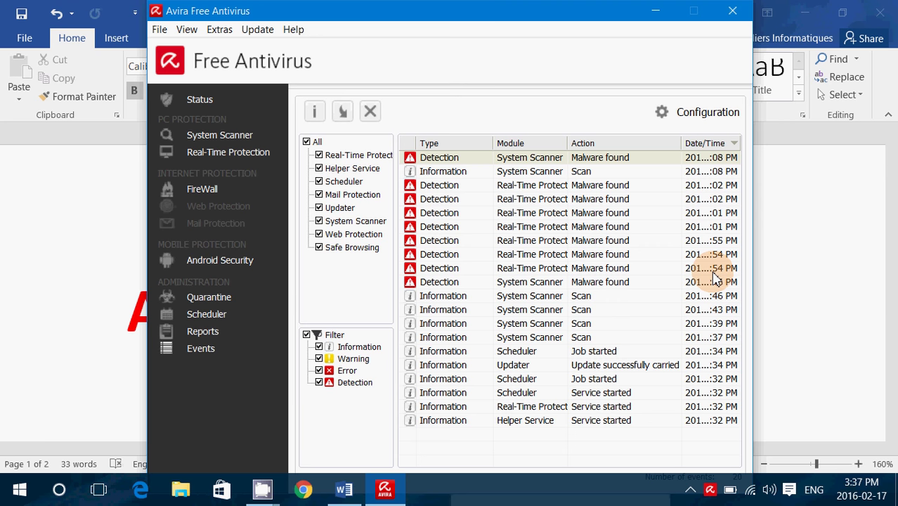
pyautogui.click(745, 10)
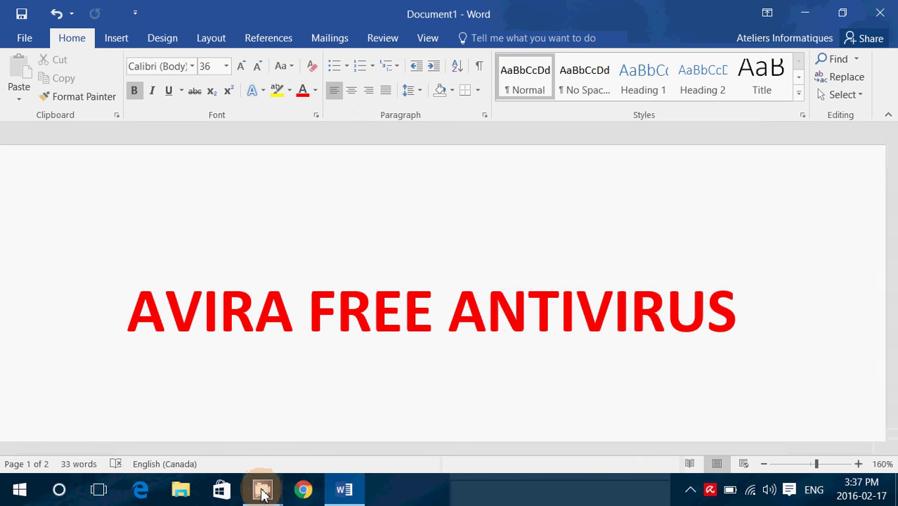
# Switch to Microsoft Edge, go to the avira.com website and look over its home page
pyautogui.moveTo(258, 488)
pyautogui.click(170, 434)
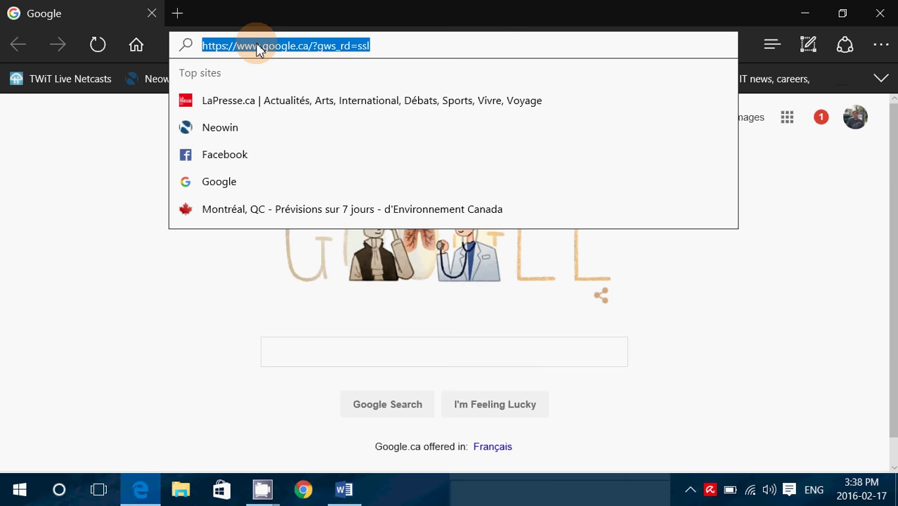
pyautogui.write('avira')
pyautogui.press('Return')
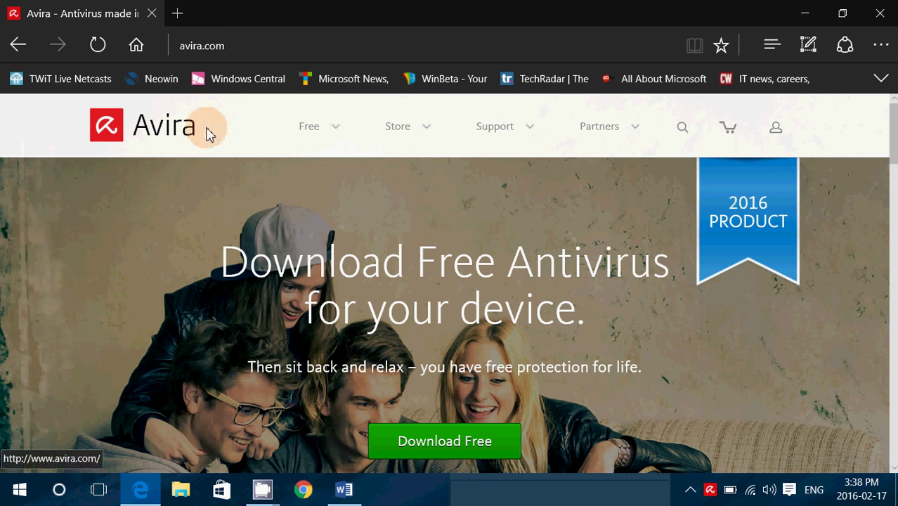
pyautogui.scroll(-2, 432, 222)
pyautogui.scroll(2, 432, 222)
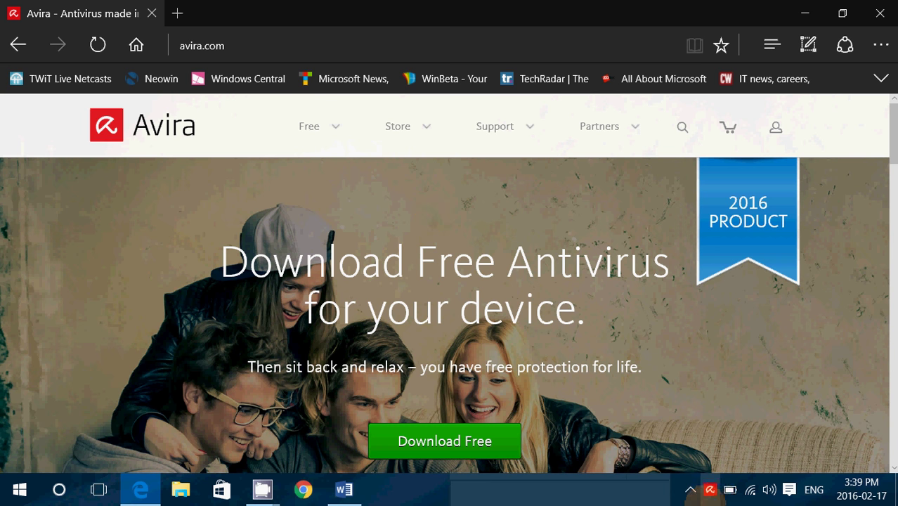
# Check the Avira Launcher's protection status and last update from the system tray
pyautogui.moveTo(711, 495)
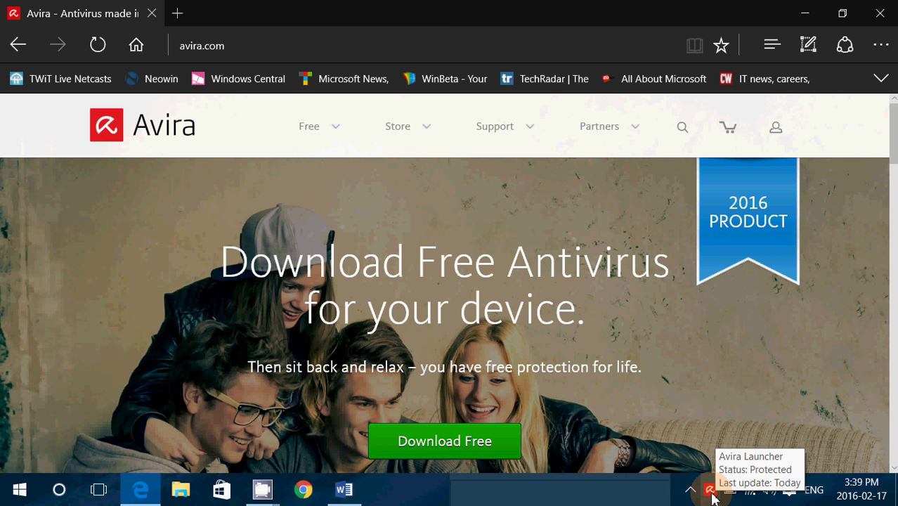
pyautogui.click(711, 494)
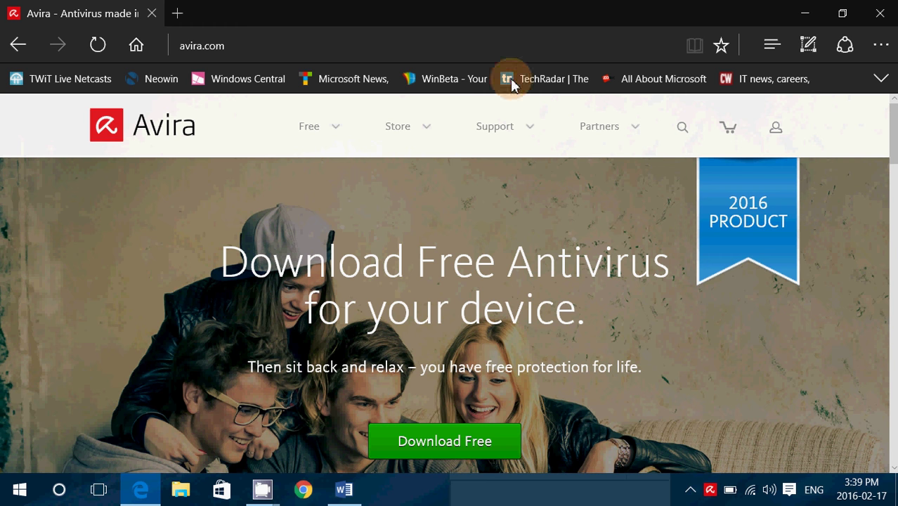
pyautogui.click(511, 46)
pyautogui.click(489, 49)
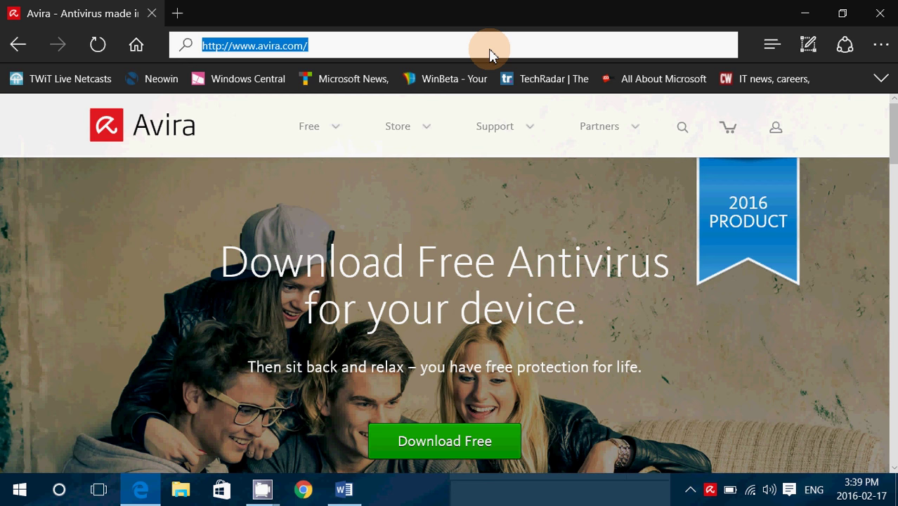
pyautogui.rightClick(490, 55)
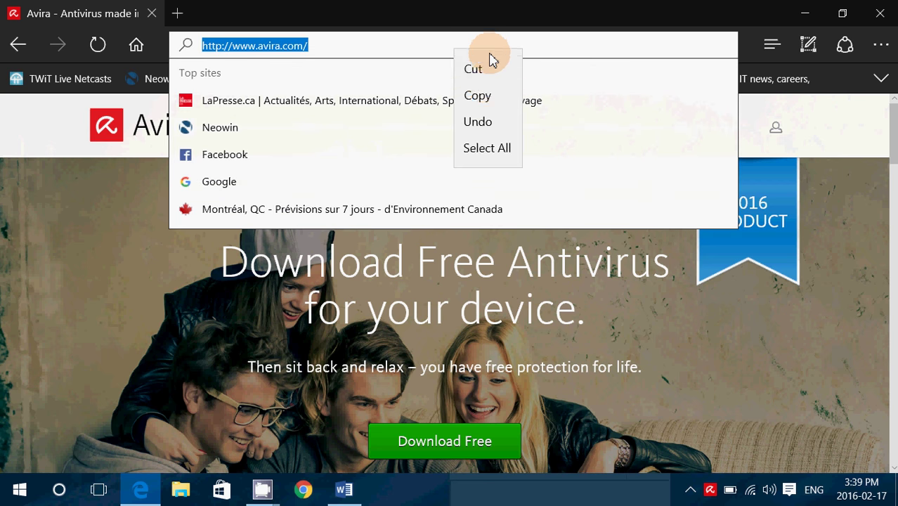
pyautogui.click(475, 94)
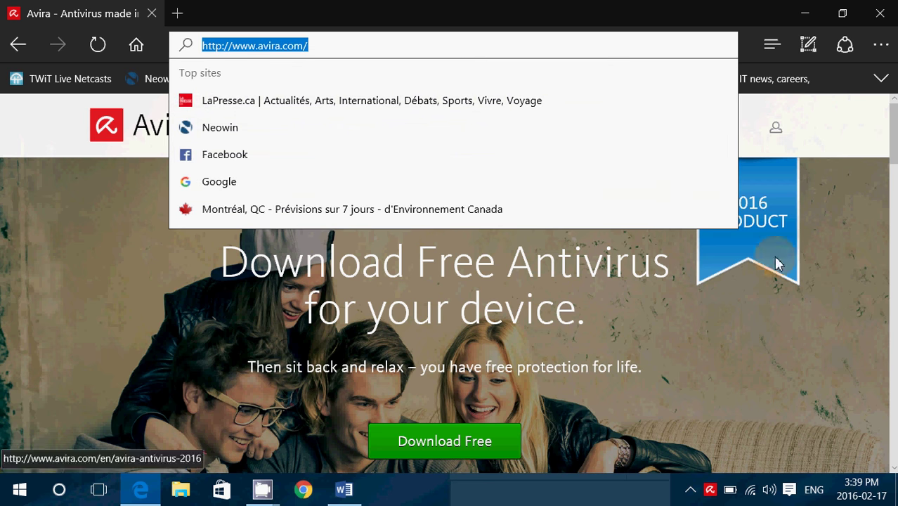
pyautogui.click(422, 489)
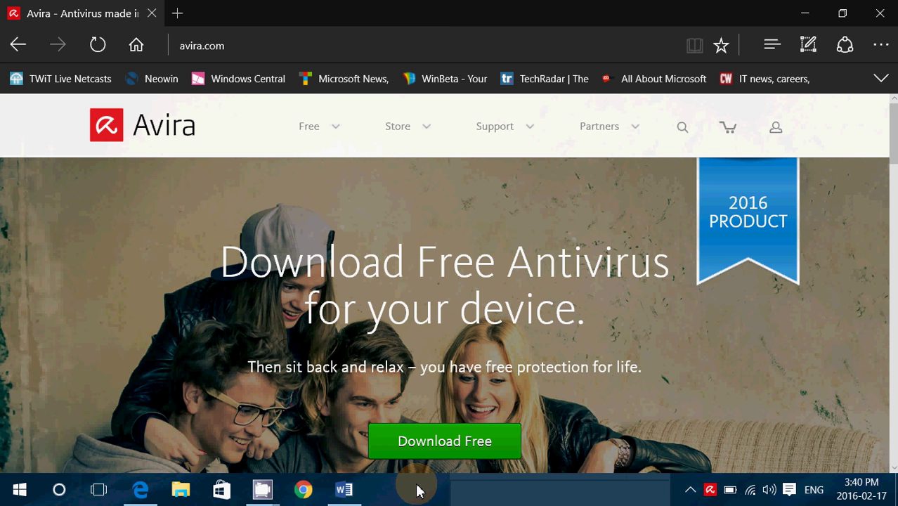
pyautogui.click(203, 437)
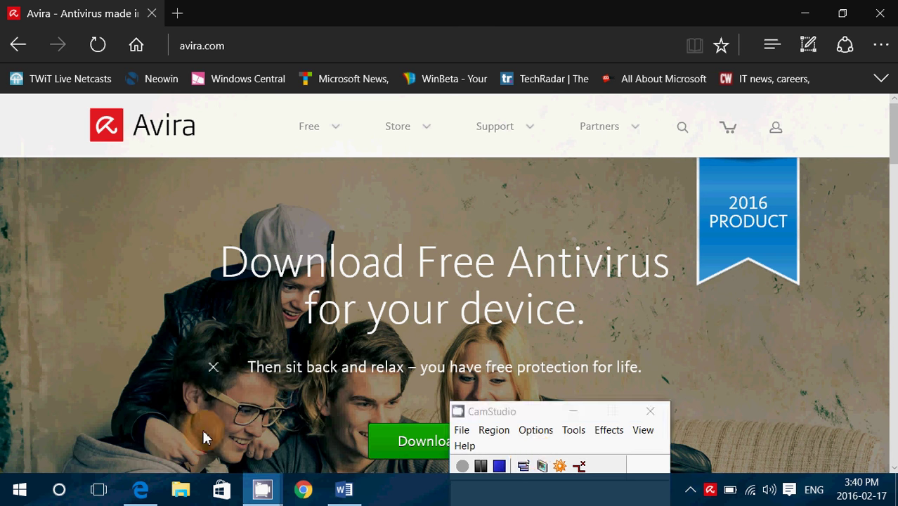